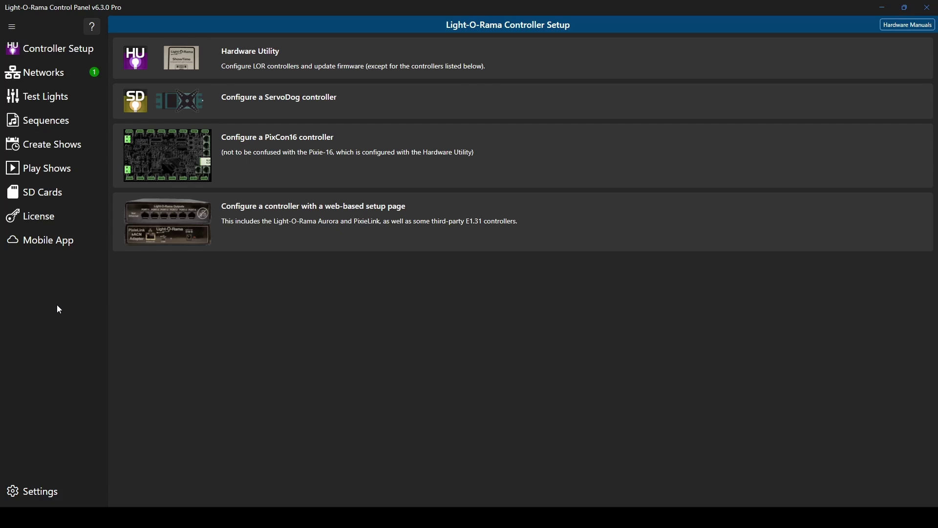
# Step: Check the configured lighting networks and open the Hardware Utility from the controller setup
pyautogui.click(62, 78)
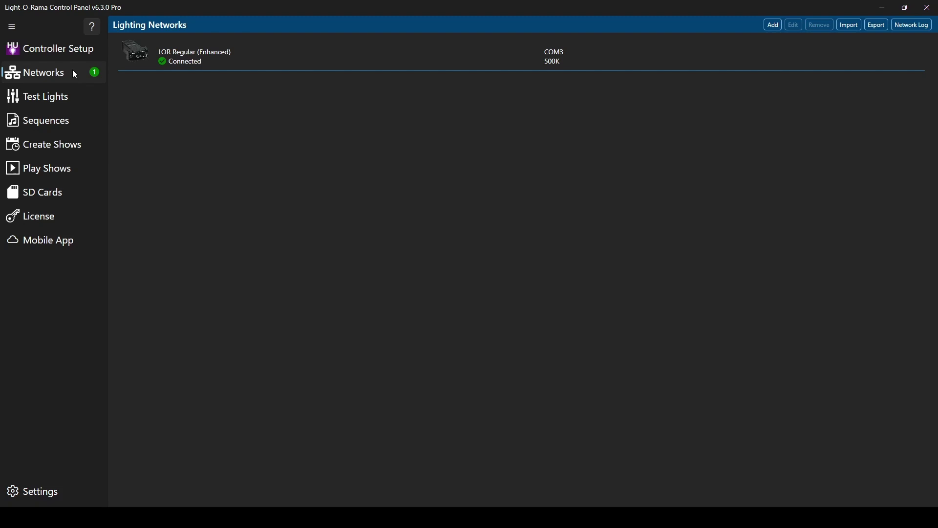
pyautogui.click(77, 53)
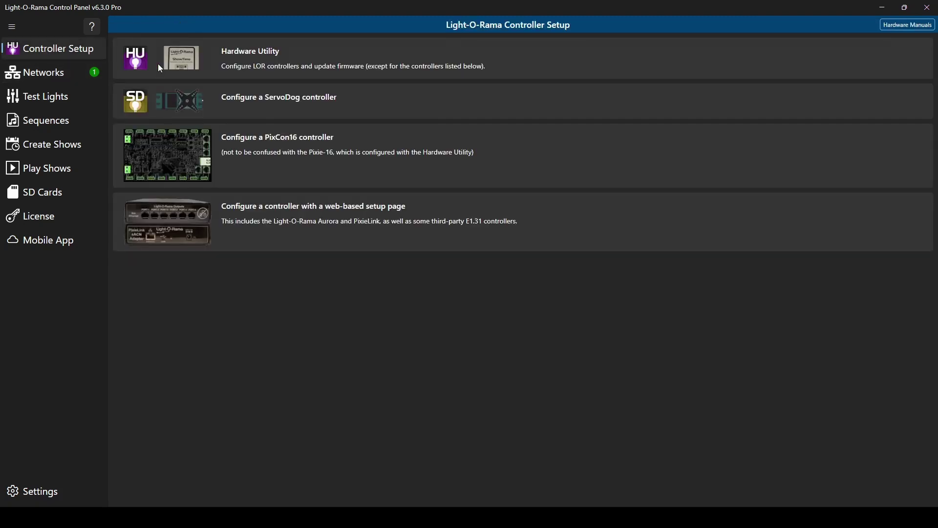
pyautogui.click(324, 50)
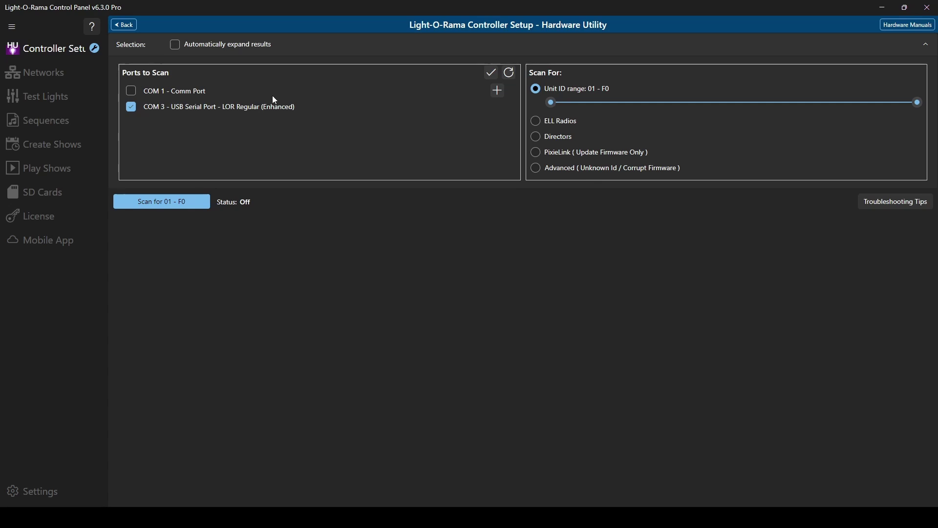
# Step: Limit the scan to the COM 3 port and the unit ID range 01 - 16, leaving the new-network form unsaved
pyautogui.click(499, 91)
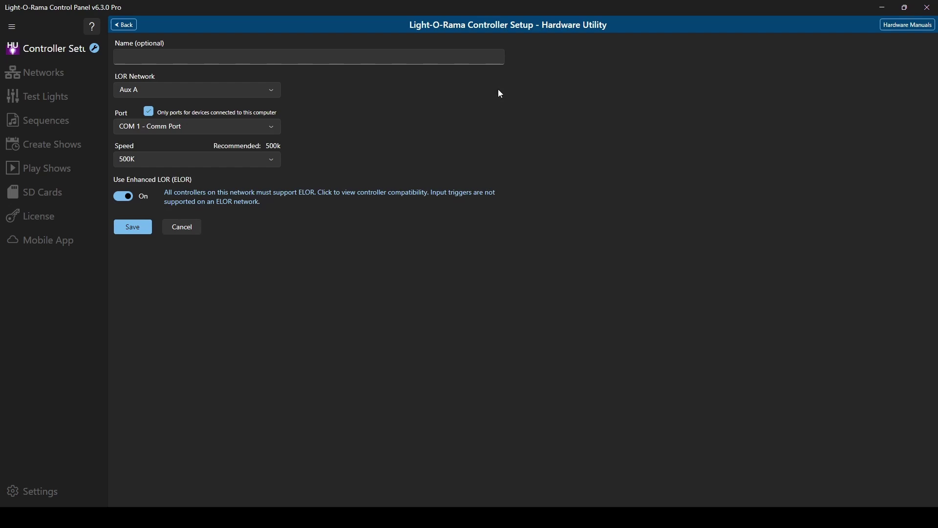
pyautogui.click(188, 229)
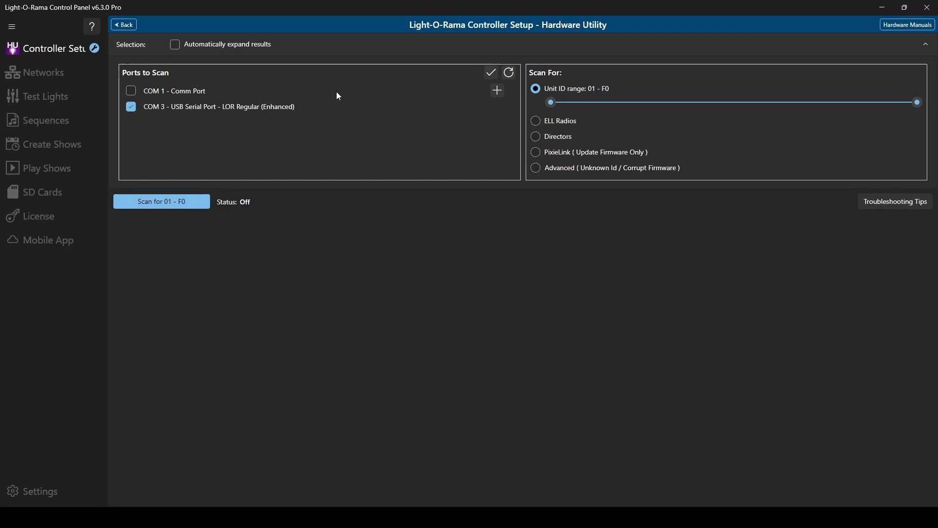
pyautogui.click(491, 74)
pyautogui.click(131, 91)
pyautogui.moveTo(919, 102); pyautogui.dragTo(609, 103)
pyautogui.moveTo(608, 102); pyautogui.dragTo(585, 102)
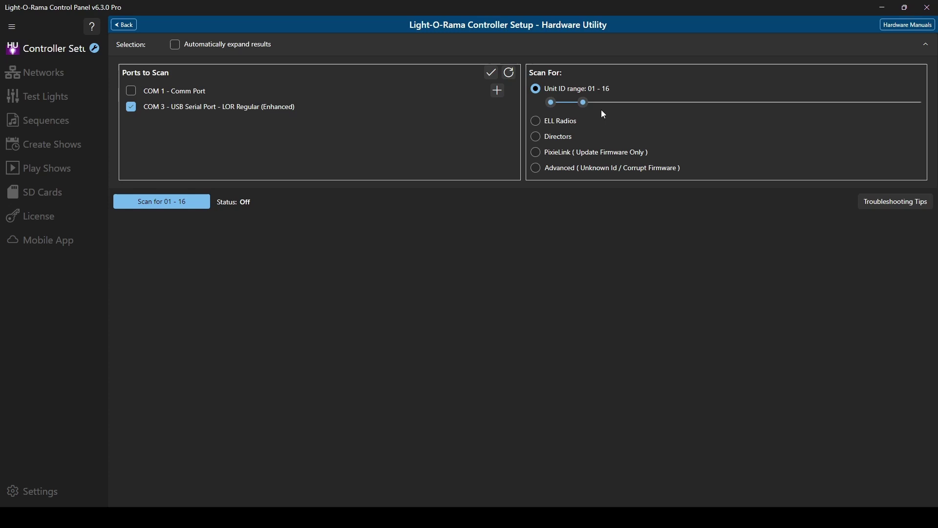
# Step: Try the ELL Radios, Directors, PixieLink and Advanced scan targets, then return to the unit ID range
pyautogui.click(538, 122)
pyautogui.click(539, 139)
pyautogui.click(537, 153)
pyautogui.click(536, 168)
pyautogui.click(537, 90)
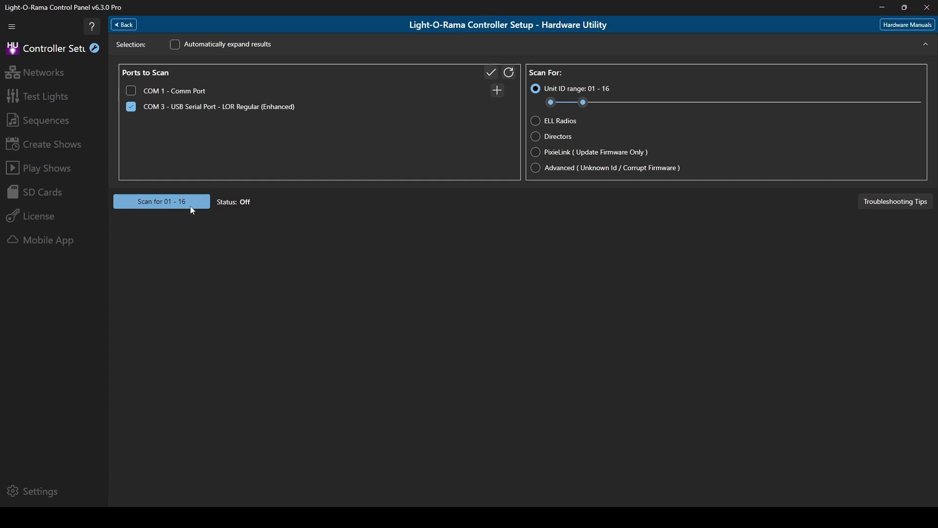
# Step: Scan unit IDs 01 - 16 for controllers and enable automatic expansion of the results
pyautogui.click(191, 203)
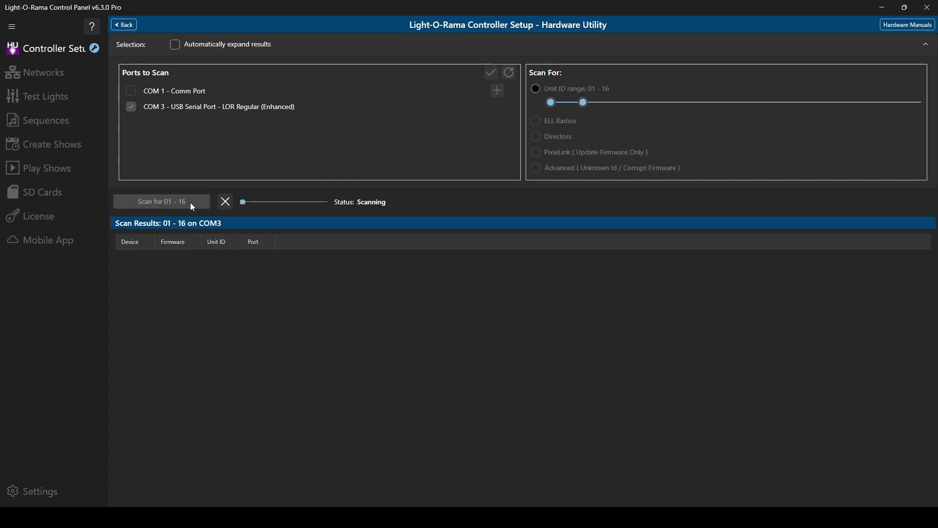
pyautogui.click(929, 47)
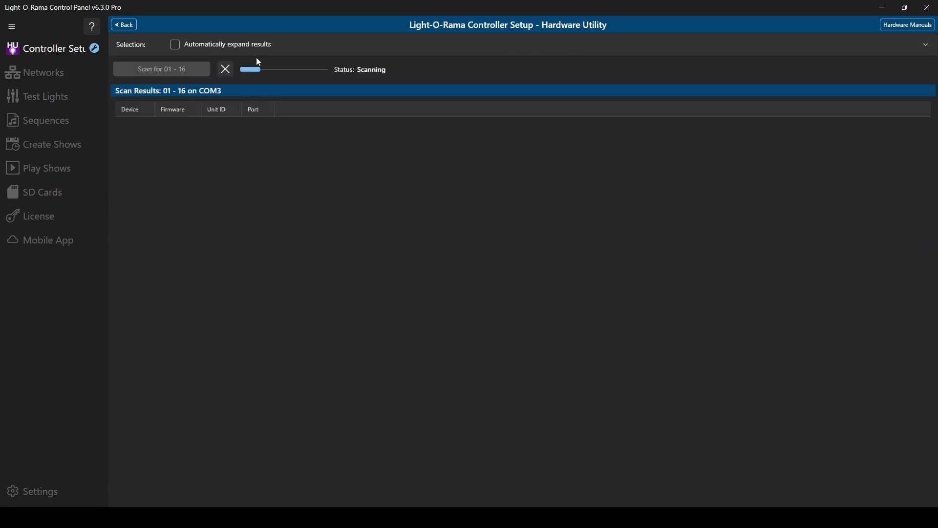
pyautogui.click(179, 46)
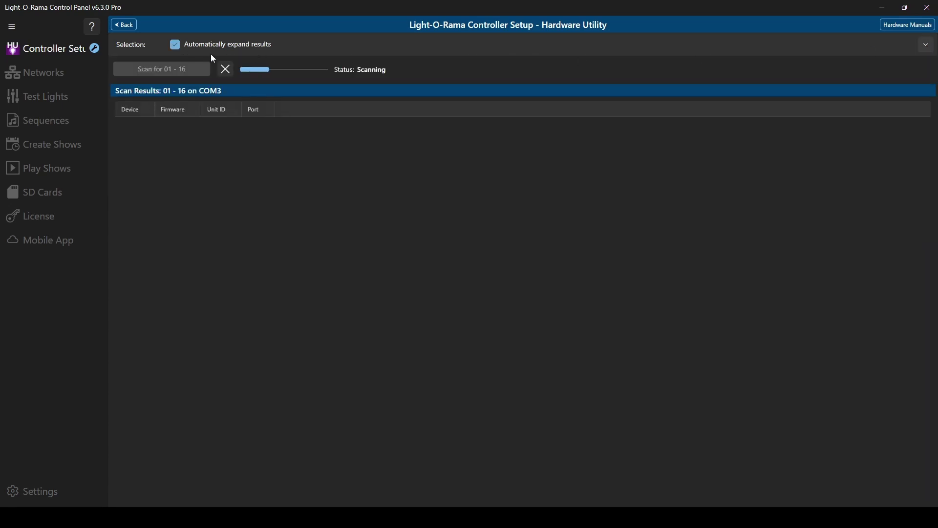
pyautogui.click(928, 46)
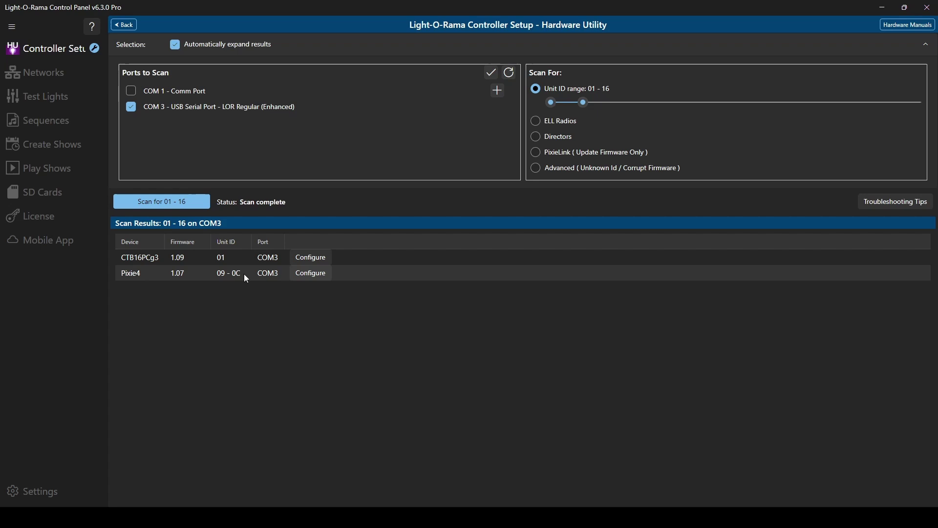
# Step: Open the CTB16PCg3 controller's configuration and change its unit ID to 02
pyautogui.click(329, 254)
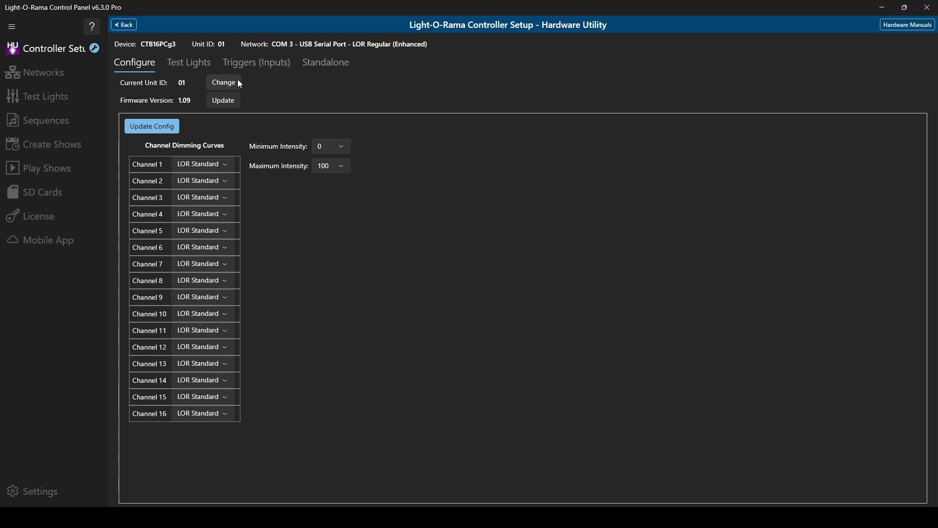
pyautogui.click(224, 83)
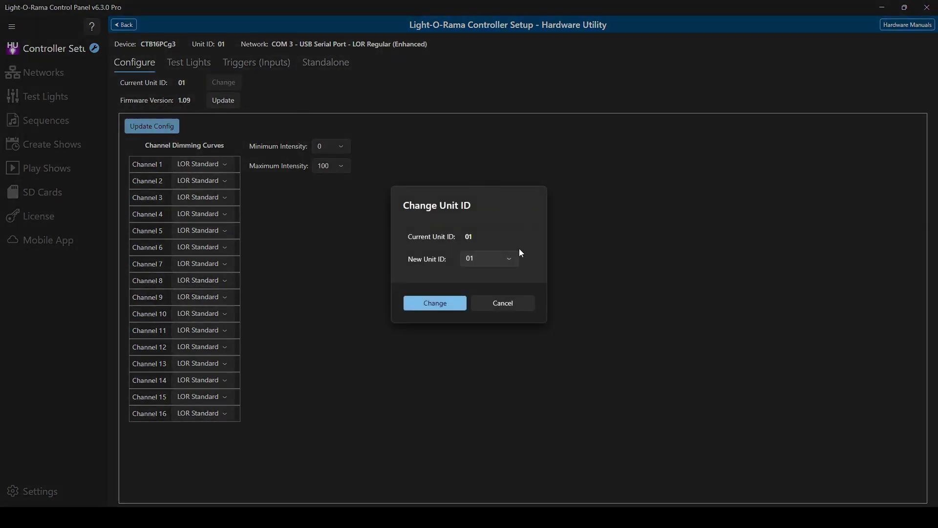
pyautogui.click(511, 259)
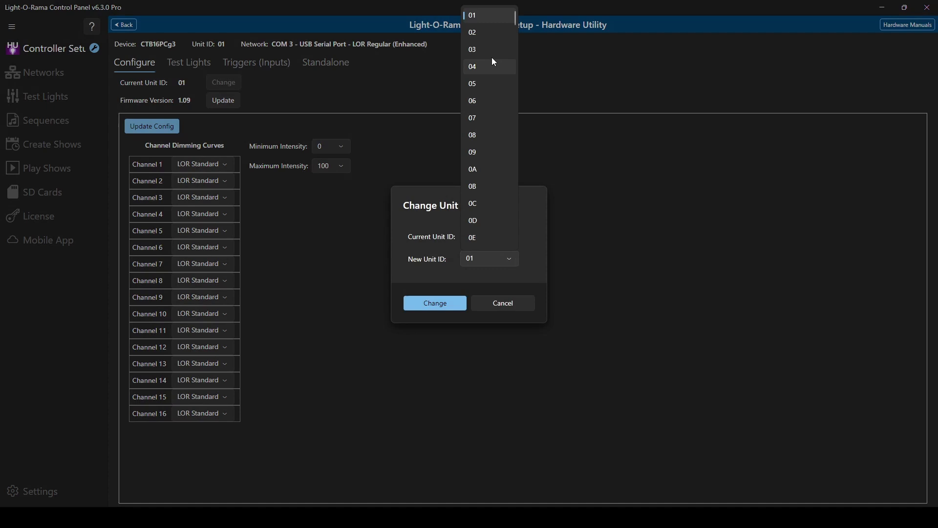
pyautogui.click(496, 34)
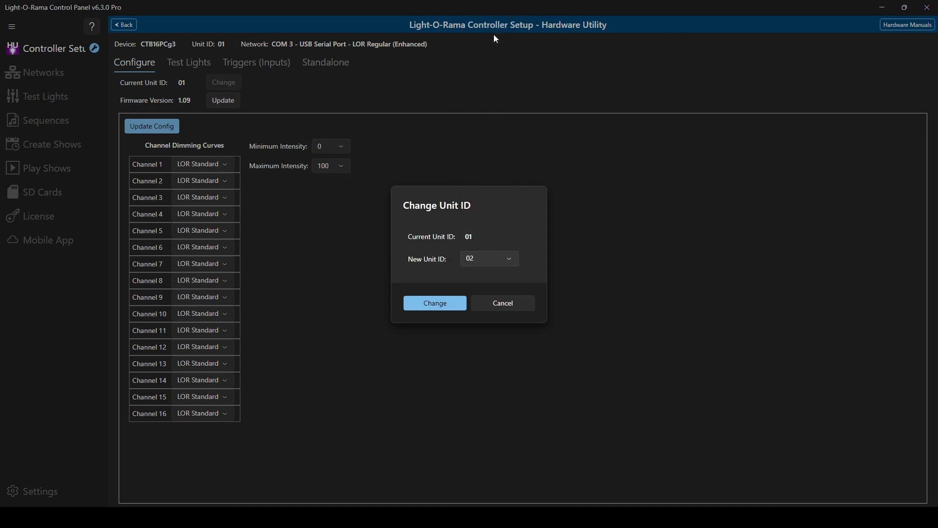
pyautogui.click(439, 307)
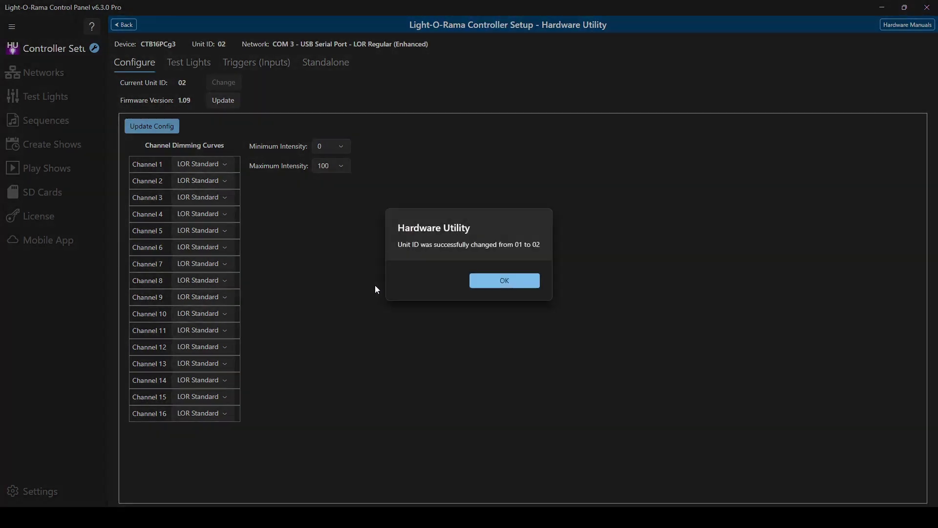
pyautogui.click(489, 281)
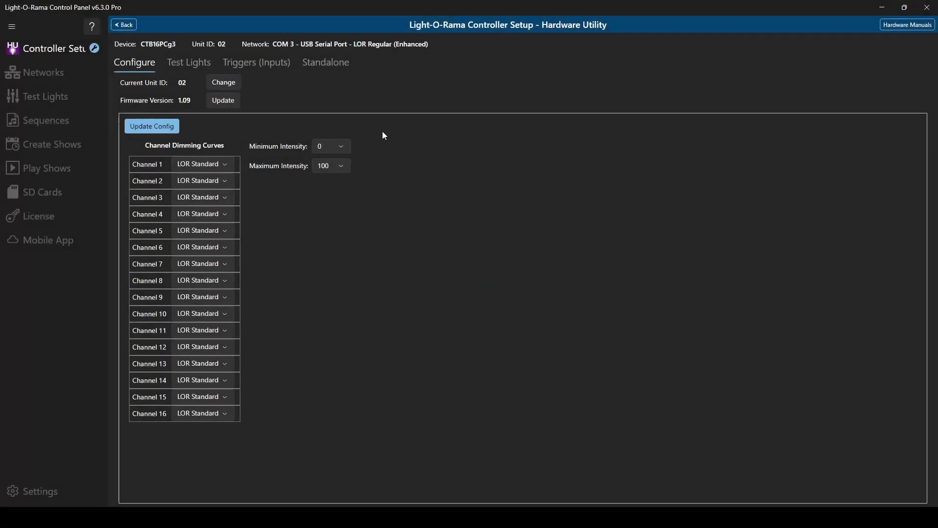
# Step: Run the light test on the CTB16PCg3, deselecting all circuits and reselecting them
pyautogui.click(198, 66)
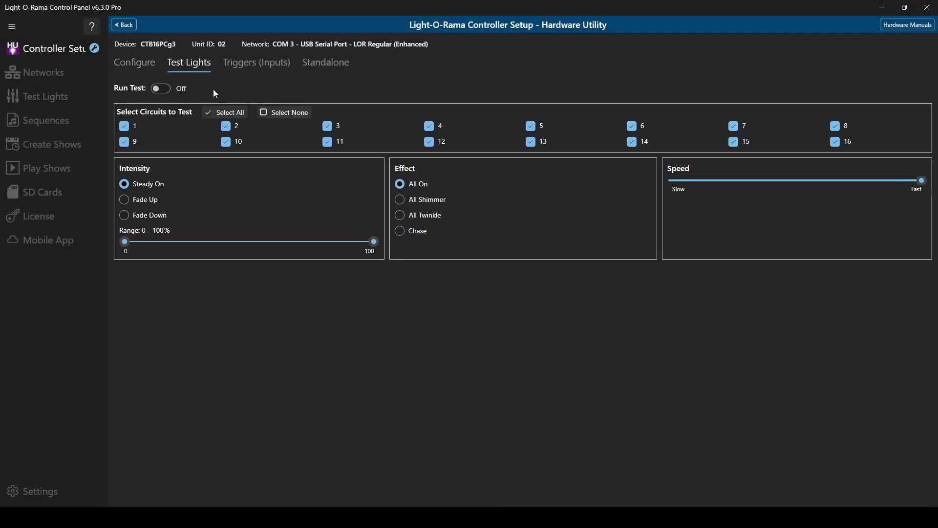
pyautogui.click(164, 92)
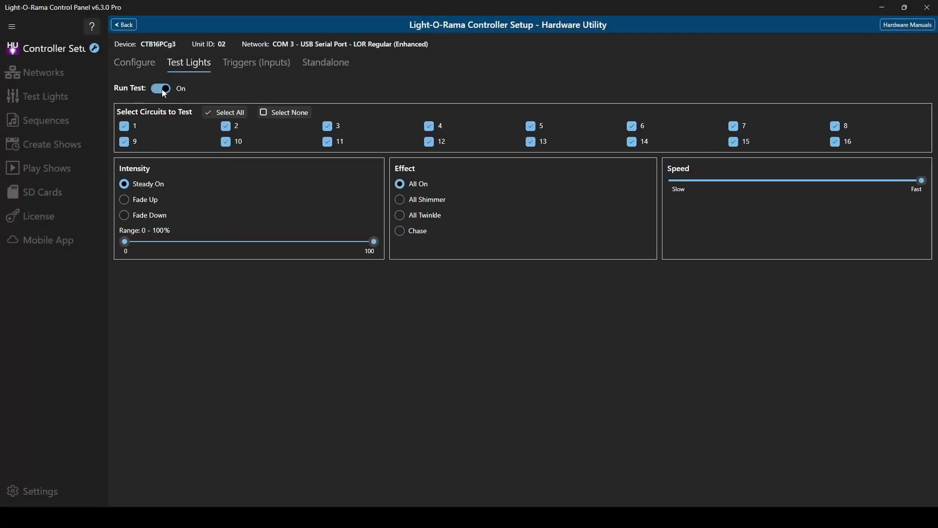
pyautogui.click(269, 112)
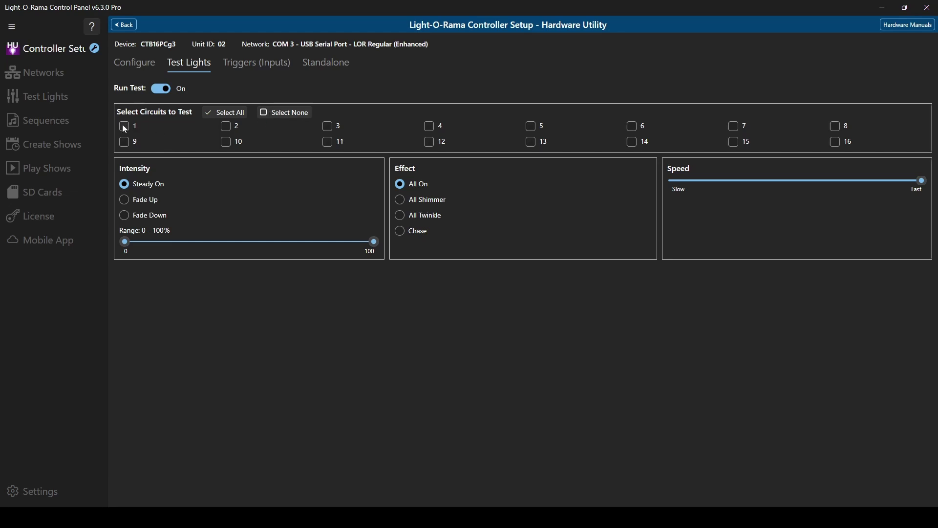
pyautogui.click(226, 113)
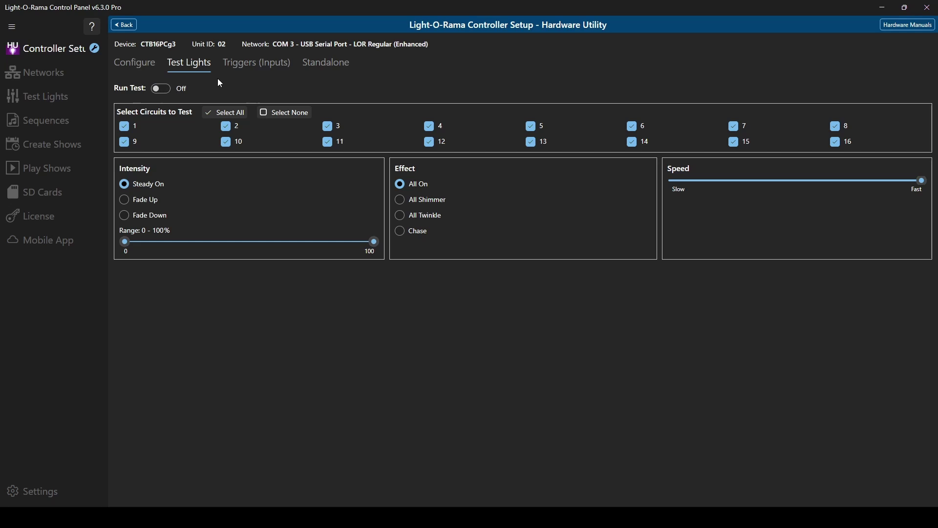
# Step: Review the CTB16PCg3's trigger input and standalone sequence settings, and return to the scan results
pyautogui.click(254, 67)
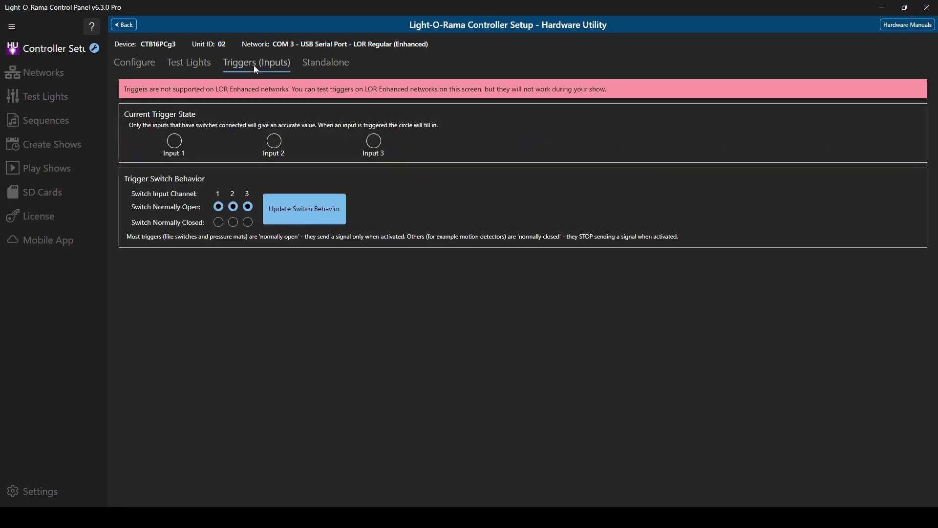
pyautogui.click(320, 66)
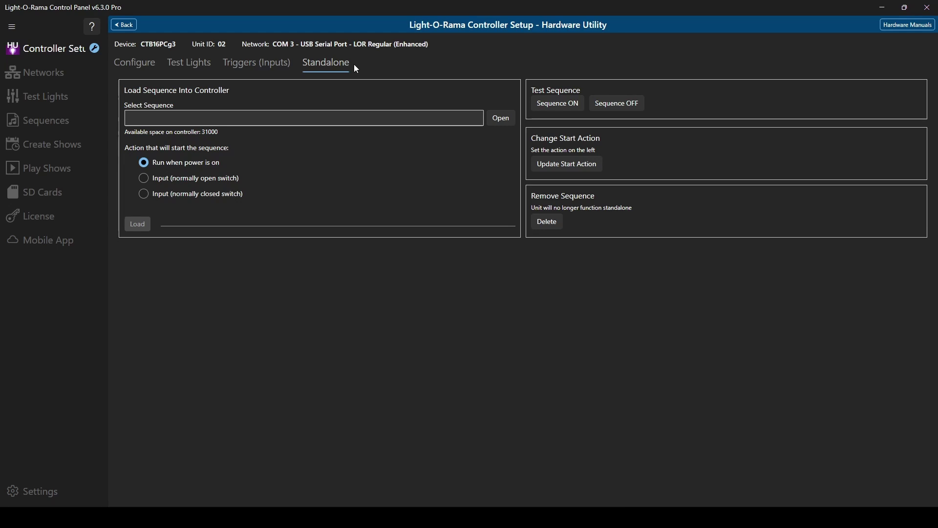
pyautogui.click(130, 27)
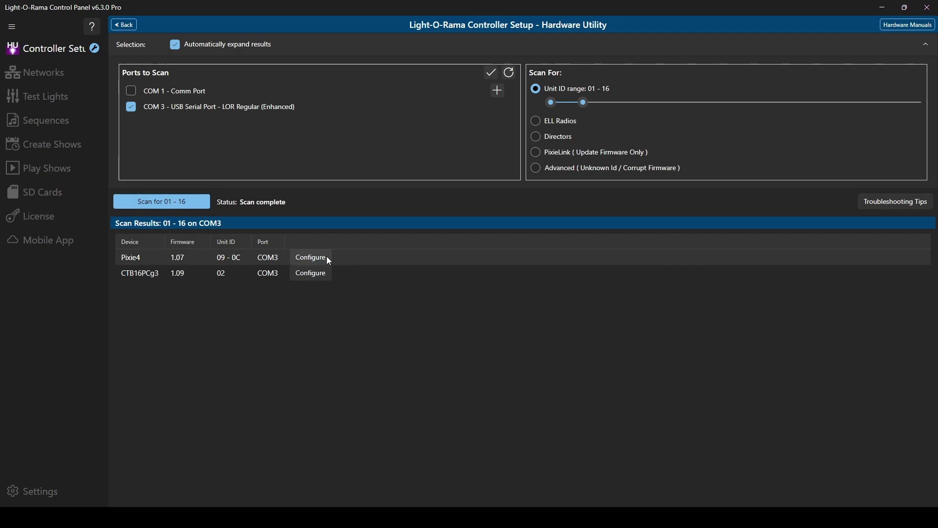
# Step: Open the Pixie4 controller's configuration and view its unit ID change options without applying a change
pyautogui.click(311, 257)
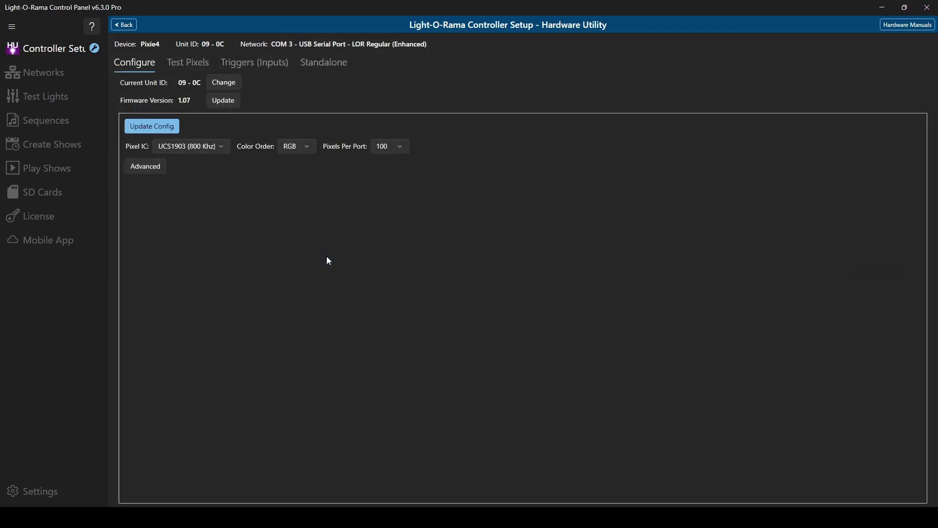
pyautogui.click(230, 84)
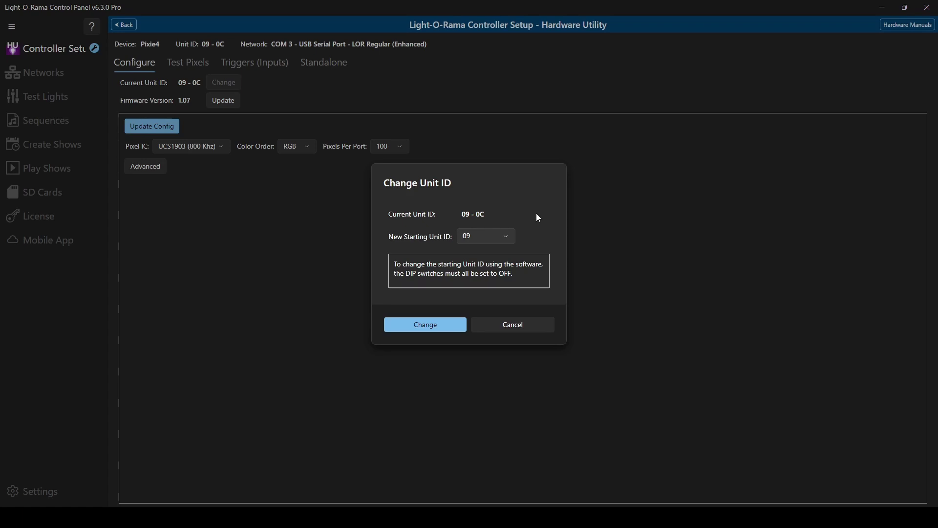
pyautogui.click(535, 323)
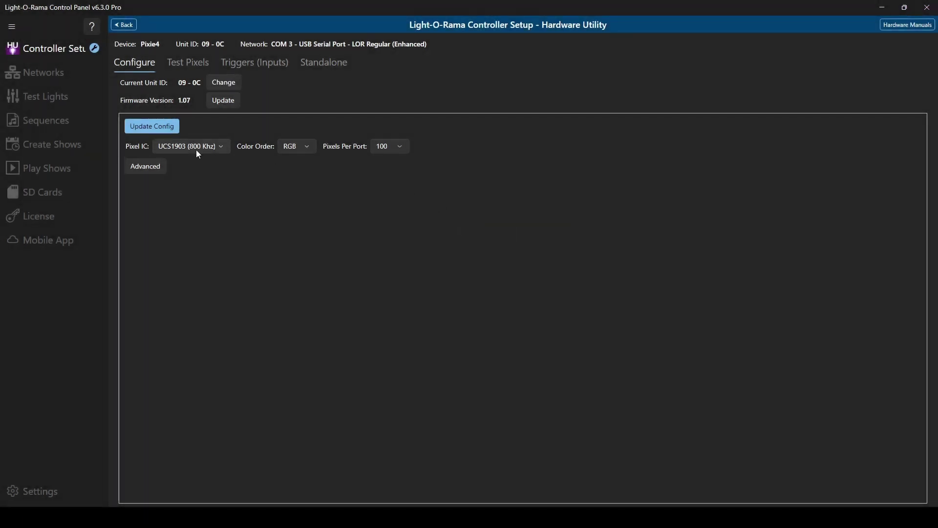
# Step: Examine the Pixie4's available choices for pixel IC, color order and pixels per port without changing them
pyautogui.click(221, 149)
pyautogui.click(221, 148)
pyautogui.click(313, 146)
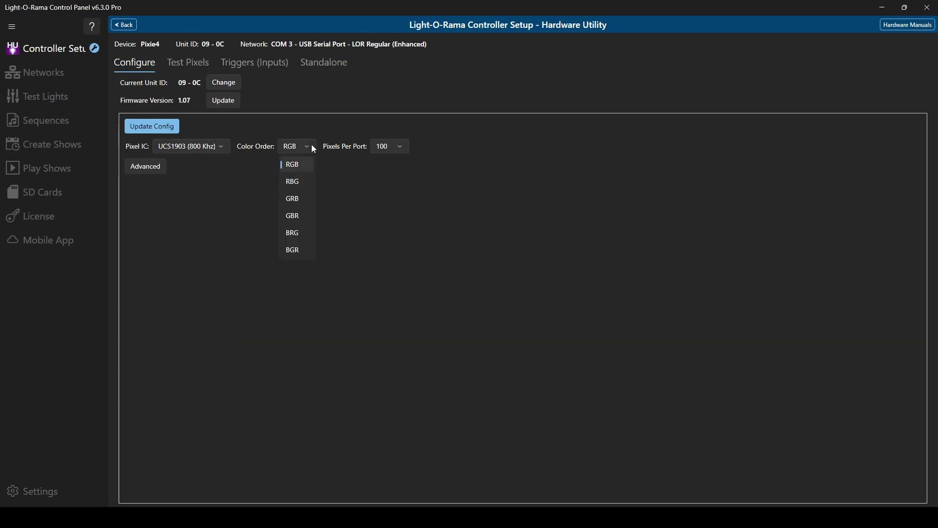
pyautogui.click(313, 147)
pyautogui.click(397, 145)
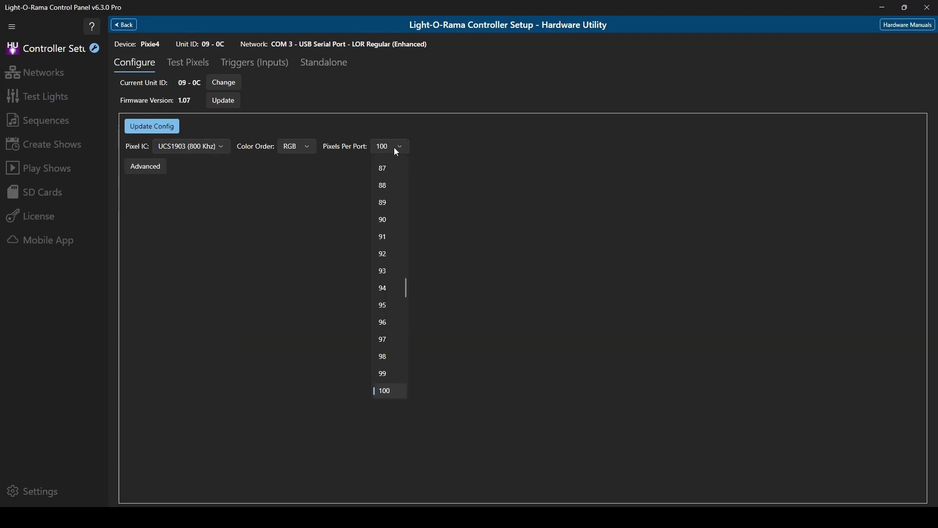
pyautogui.scroll(-3, 382, 222)
pyautogui.click(481, 183)
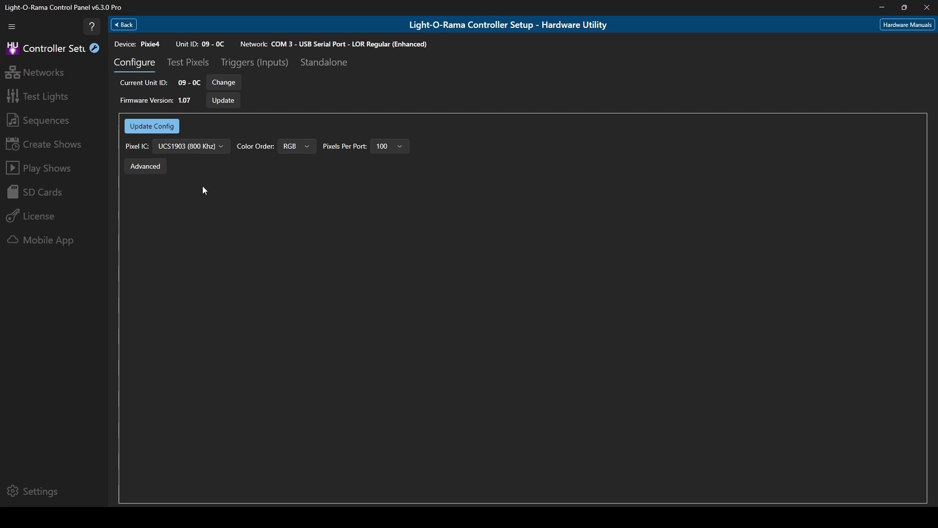
# Step: Show the Pixie4's advanced port settings and view the prop choices for ports 1 and 2
pyautogui.click(156, 166)
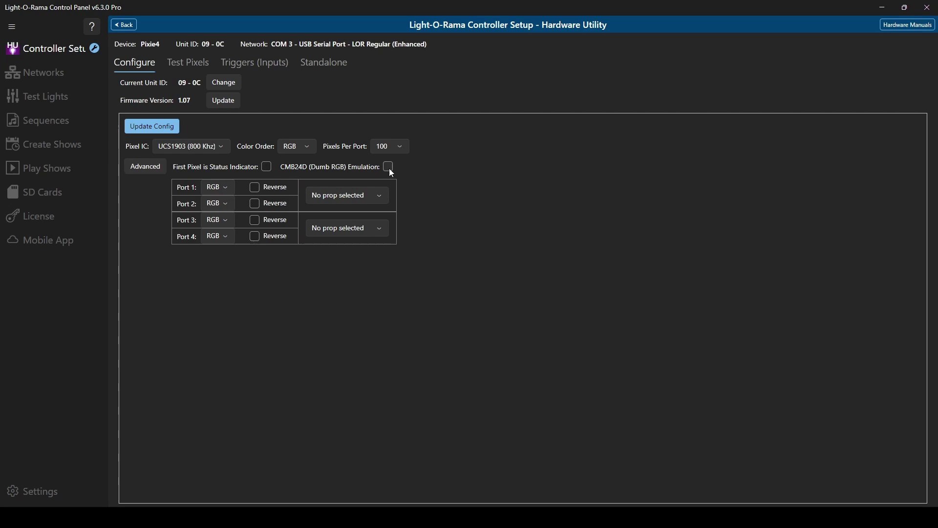
pyautogui.click(378, 197)
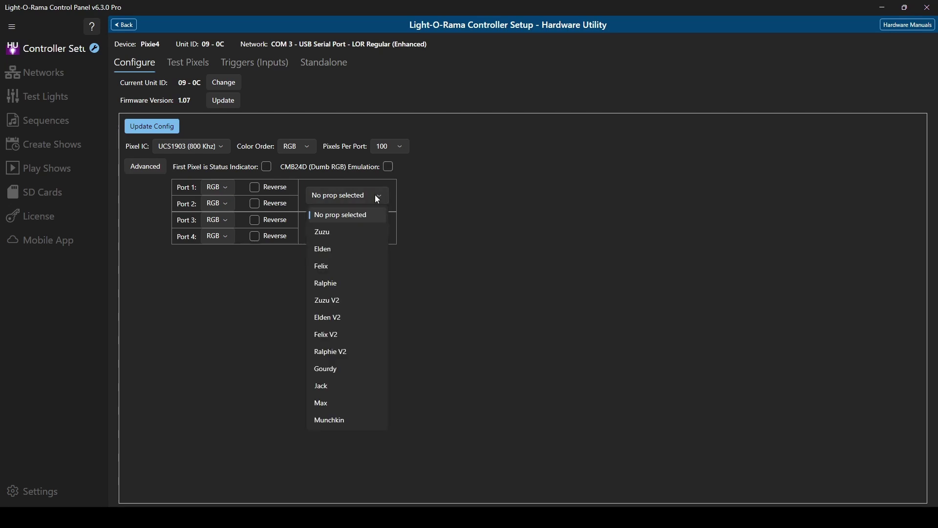
pyautogui.click(377, 198)
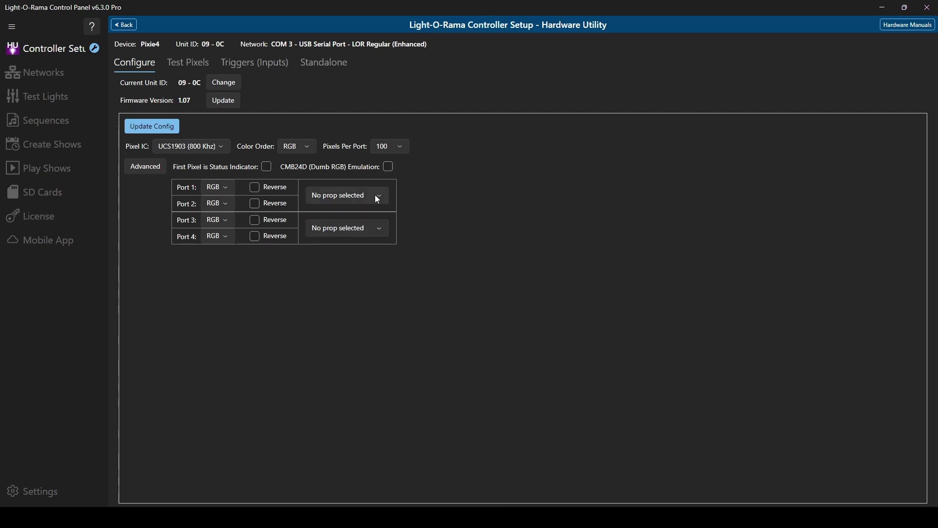
# Step: View the Pixie4's pixel test options and leave the Hardware Utility for the main controller setup page
pyautogui.click(190, 71)
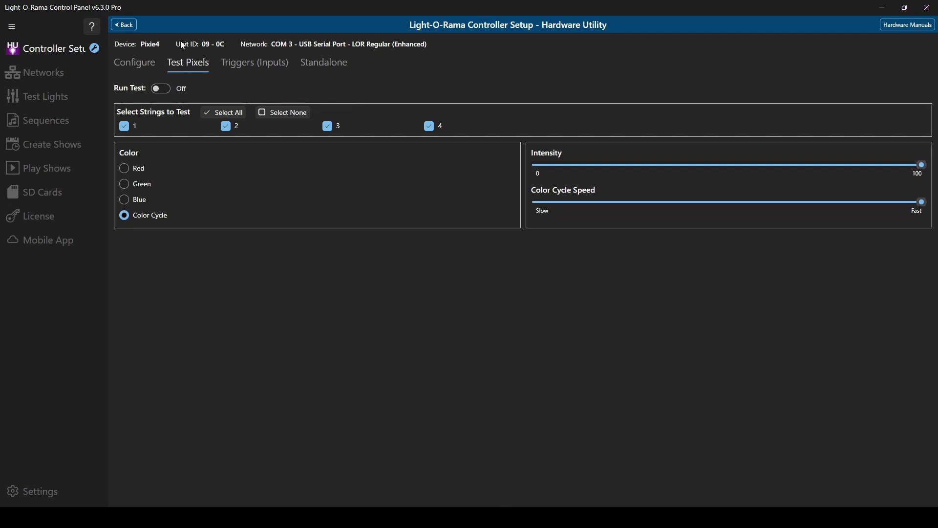
pyautogui.click(123, 27)
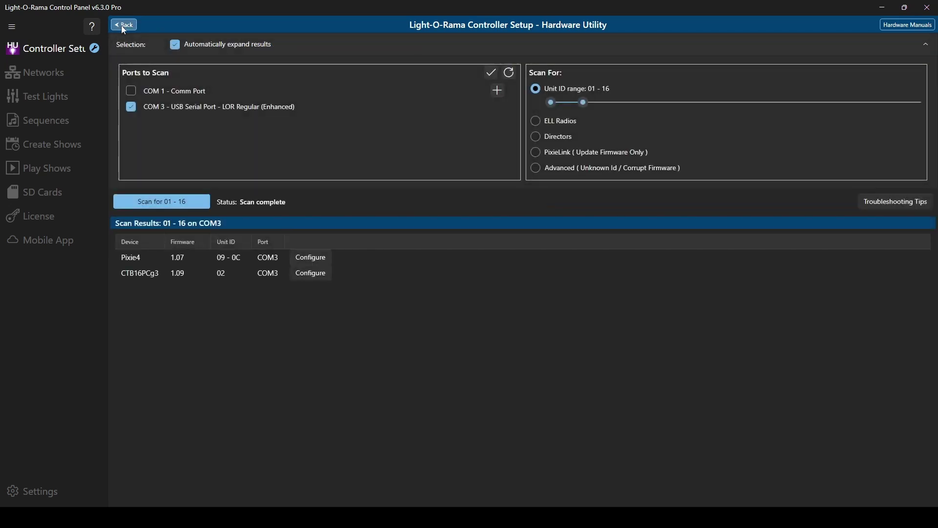
pyautogui.click(122, 27)
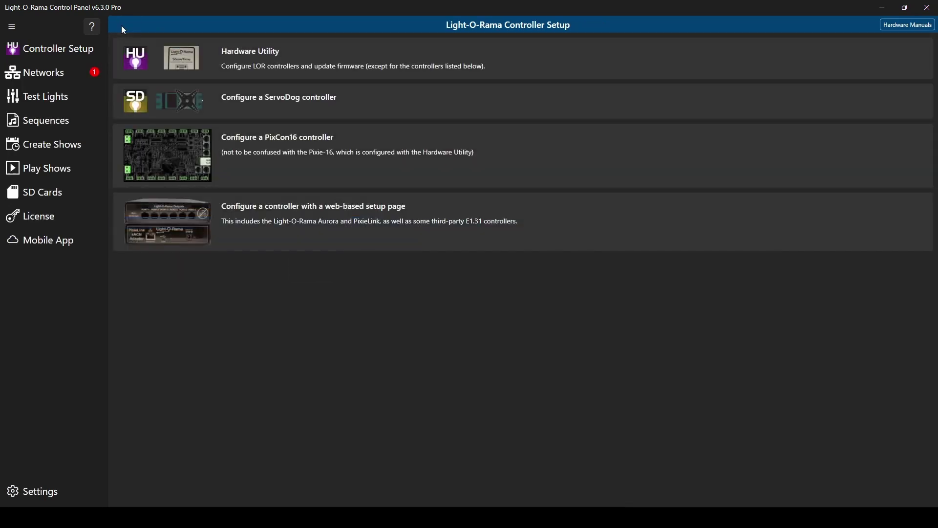